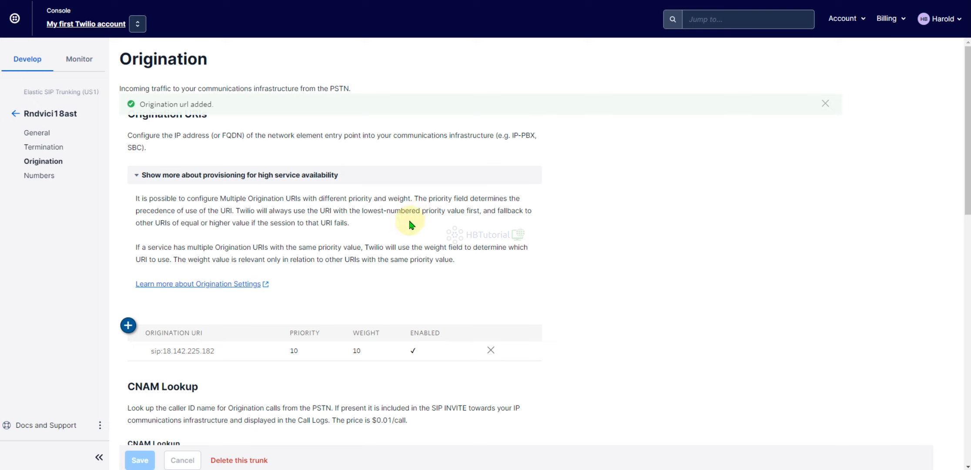
# Step: Add an origination URI sip:18.142.225.182:5070 with priority 10, weight 10 and enabled
pyautogui.scroll(-2, 400, 242)
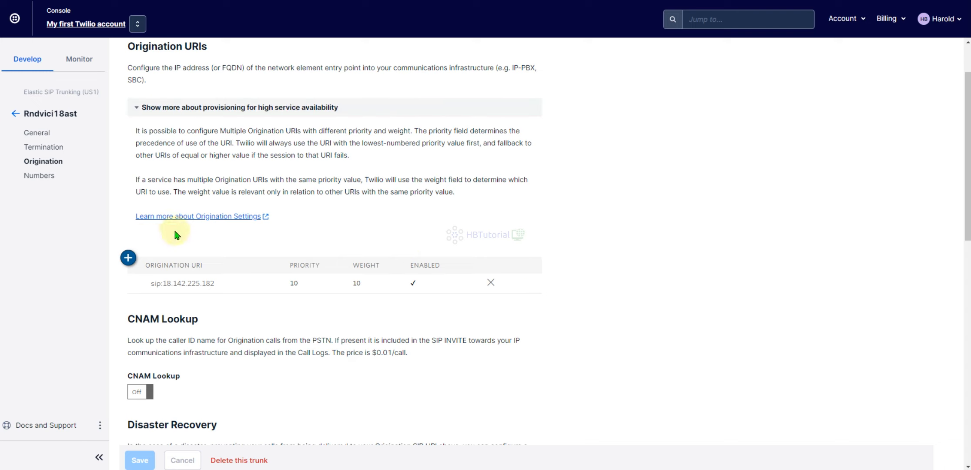
pyautogui.click(128, 257)
pyautogui.click(449, 182)
pyautogui.write('sip:18.142.225.182')
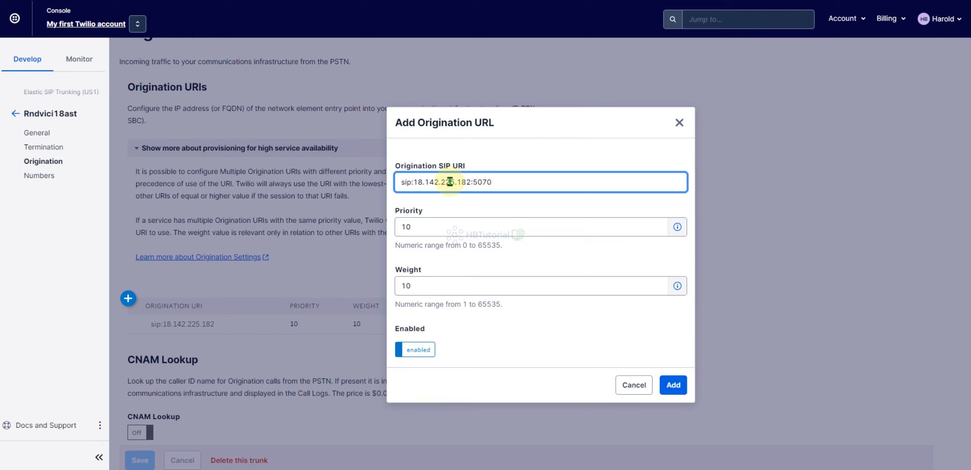
pyautogui.moveTo(509, 183); pyautogui.dragTo(397, 182)
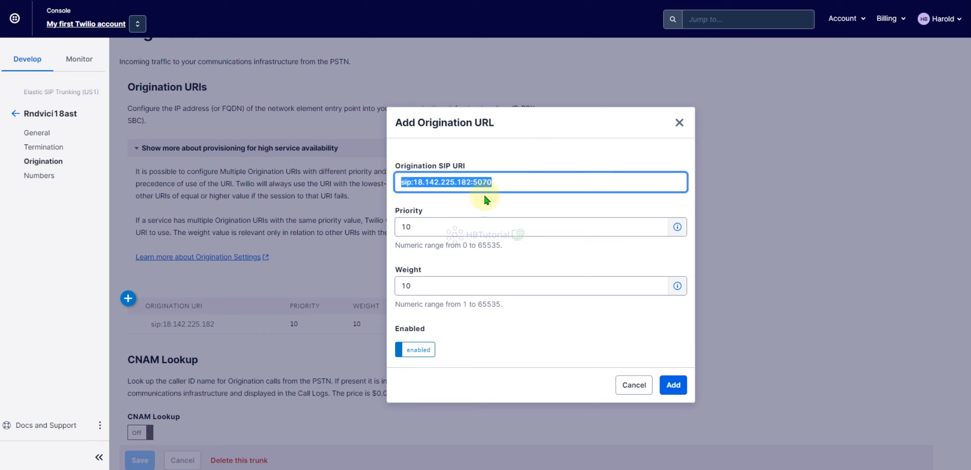
pyautogui.click(506, 180)
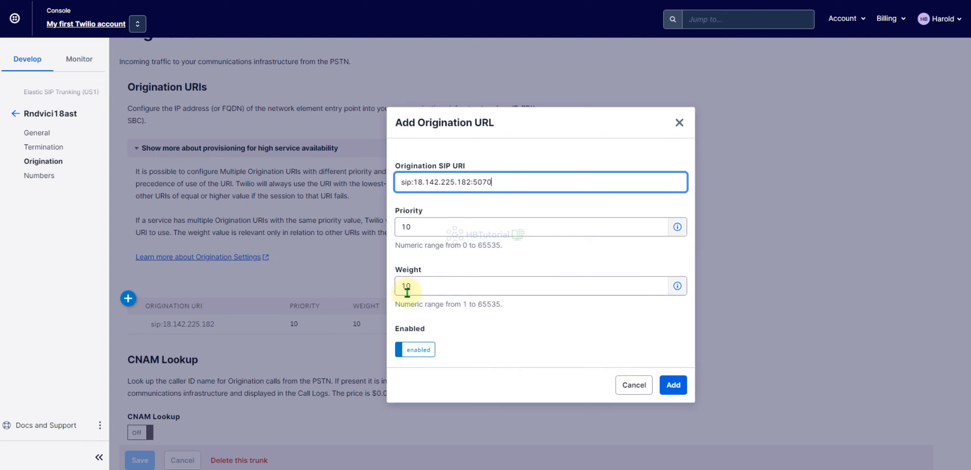
pyautogui.click(673, 386)
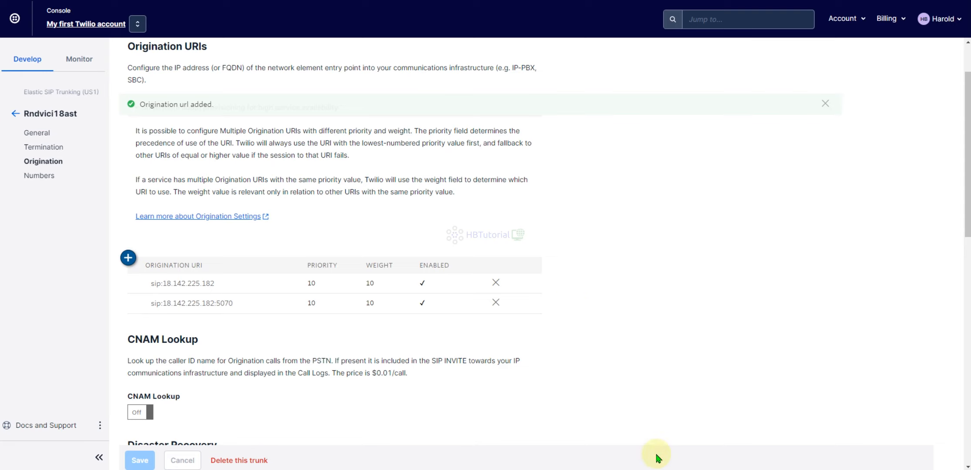
# Step: Review the origination settings lower on the page, collapsing the high-availability provisioning notes
pyautogui.scroll(-5, 624, 386)
pyautogui.scroll(6, 559, 306)
pyautogui.scroll(-15, 563, 309)
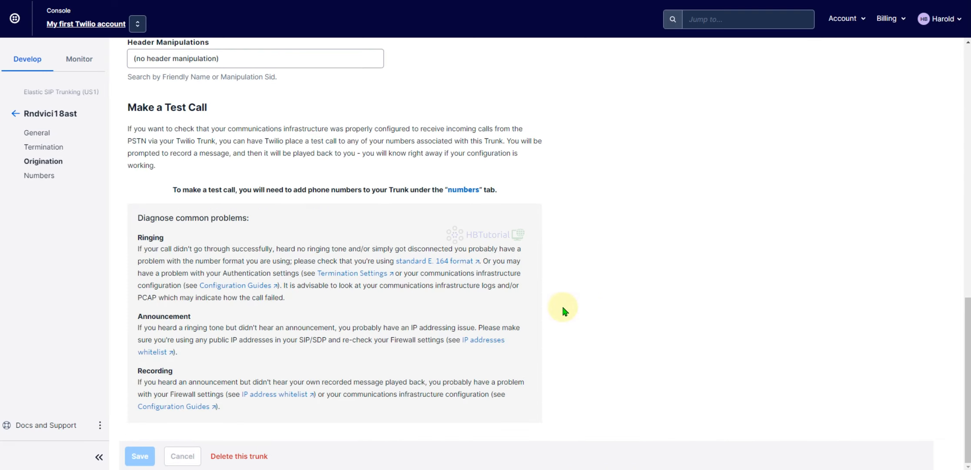
pyautogui.scroll(15, 562, 308)
pyautogui.click(138, 175)
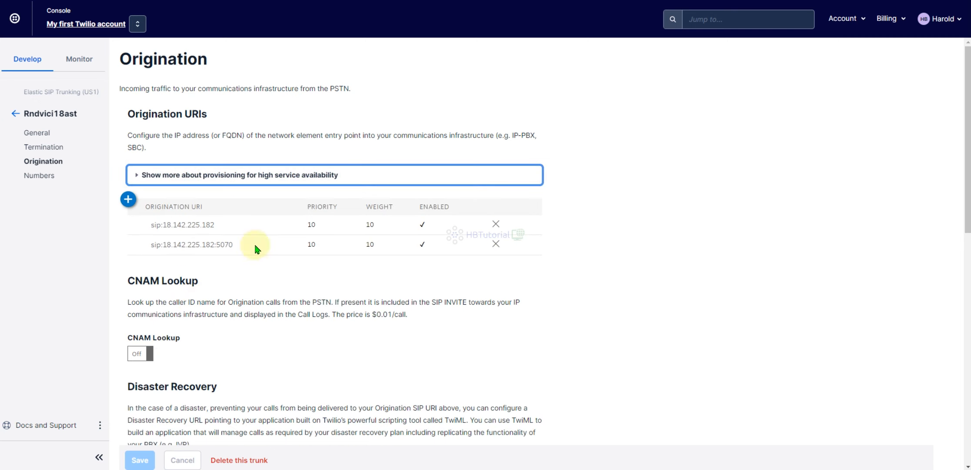
pyautogui.scroll(-3, 432, 160)
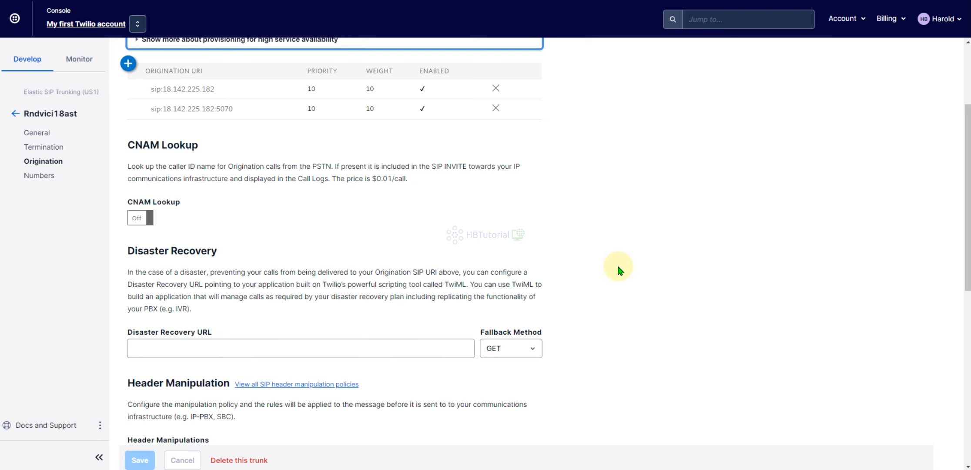
pyautogui.scroll(3, 622, 273)
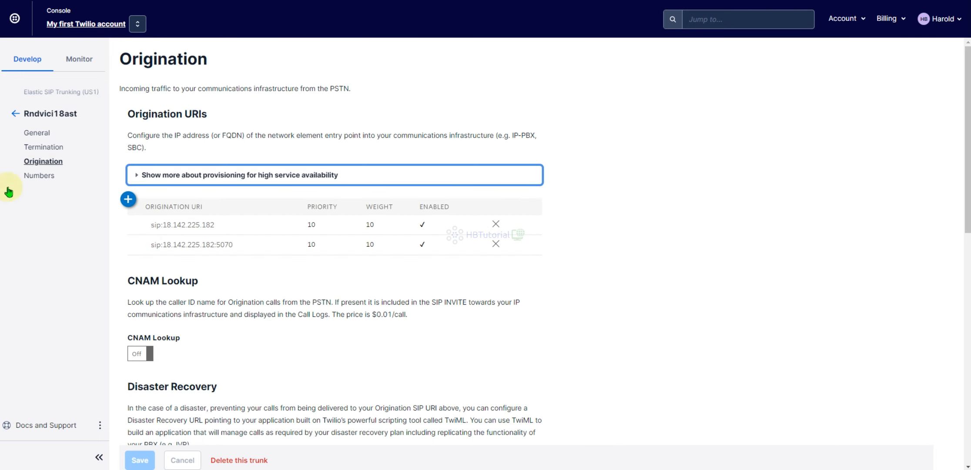
# Step: Add the existing trunking-enabled phone number to the trunk's Numbers, copying the number along the way
pyautogui.click(38, 179)
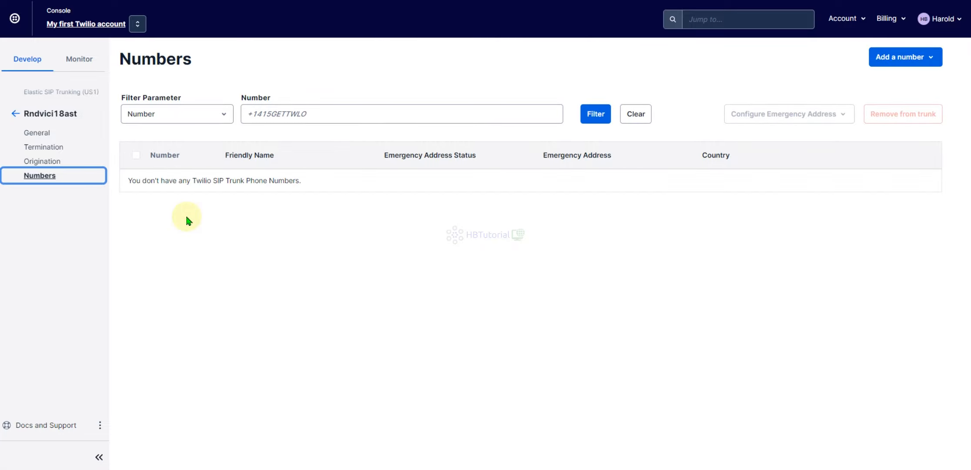
pyautogui.click(905, 61)
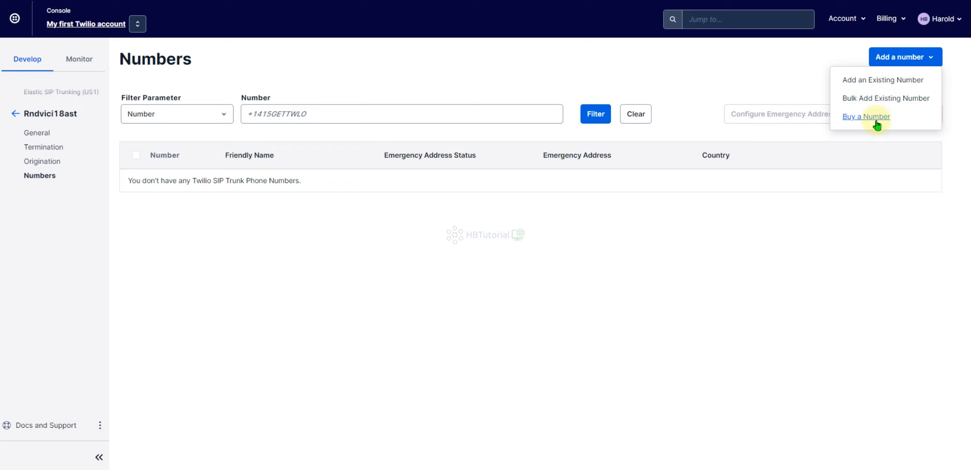
pyautogui.click(885, 81)
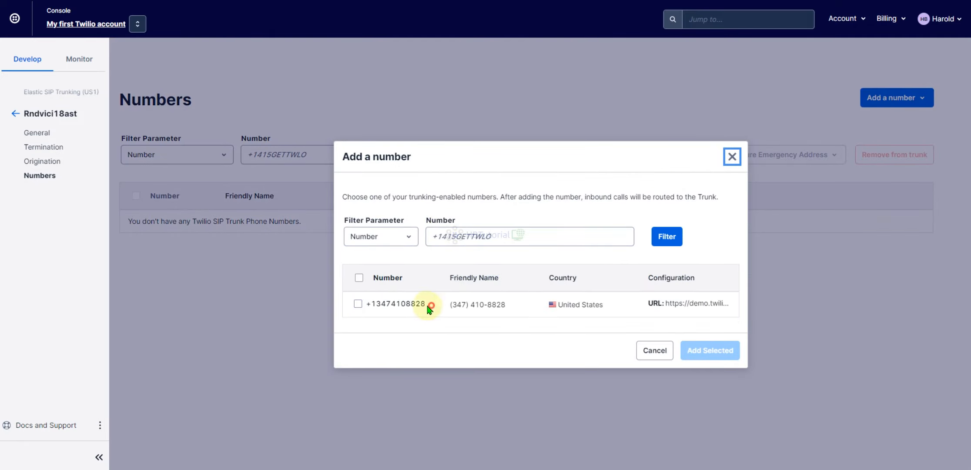
pyautogui.moveTo(432, 305); pyautogui.dragTo(362, 309)
pyautogui.rightClick(379, 305)
pyautogui.click(396, 316)
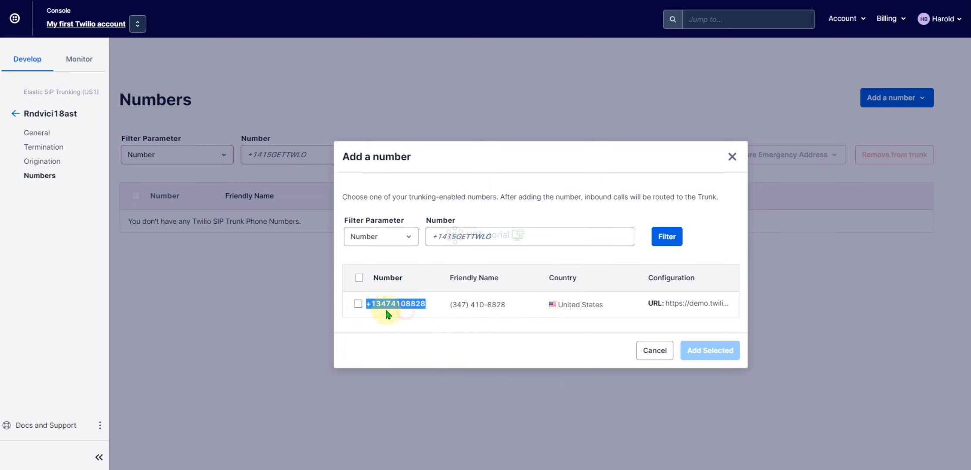
pyautogui.click(358, 304)
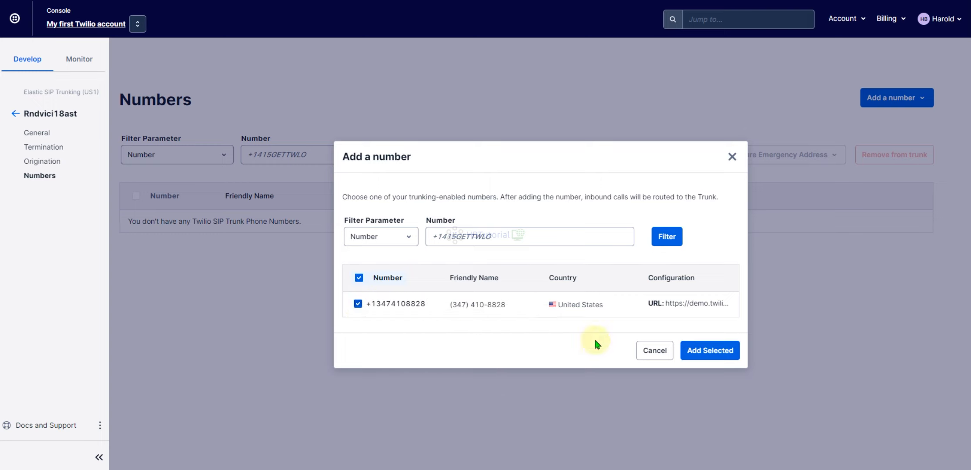
pyautogui.click(710, 351)
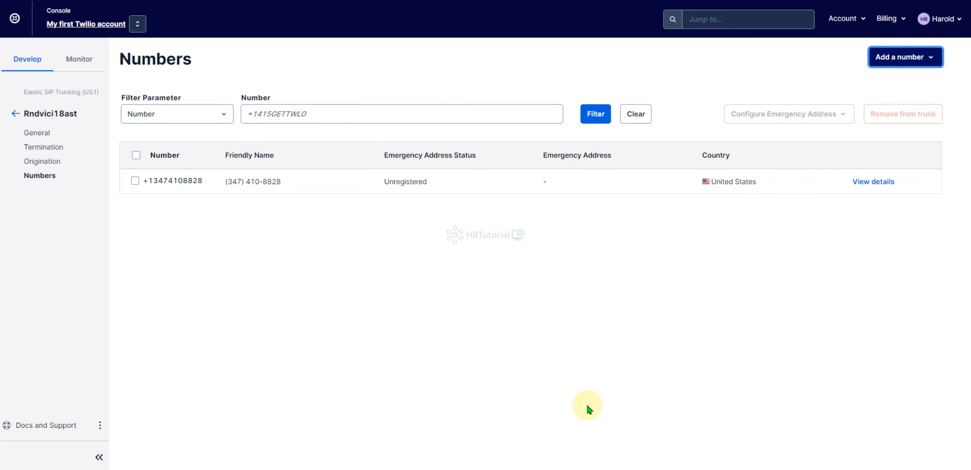
# Step: Switch to the VICIdial admin and open the Add A New DID form under Inbound
pyautogui.moveTo(487, 459)
pyautogui.click(443, 430)
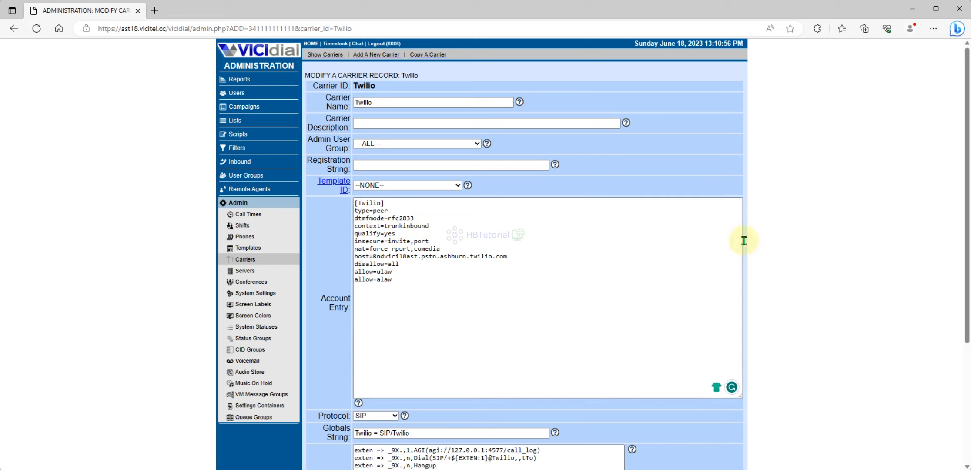
pyautogui.click(242, 163)
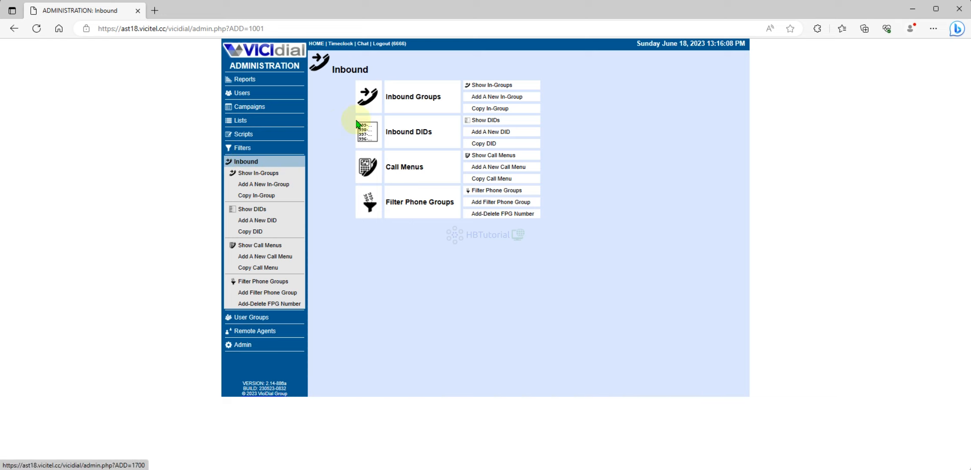
pyautogui.click(489, 133)
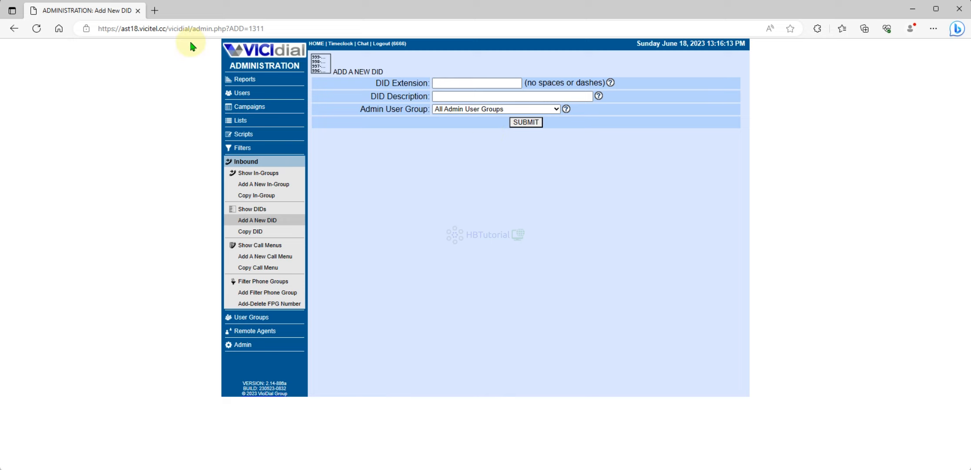
pyautogui.click(446, 82)
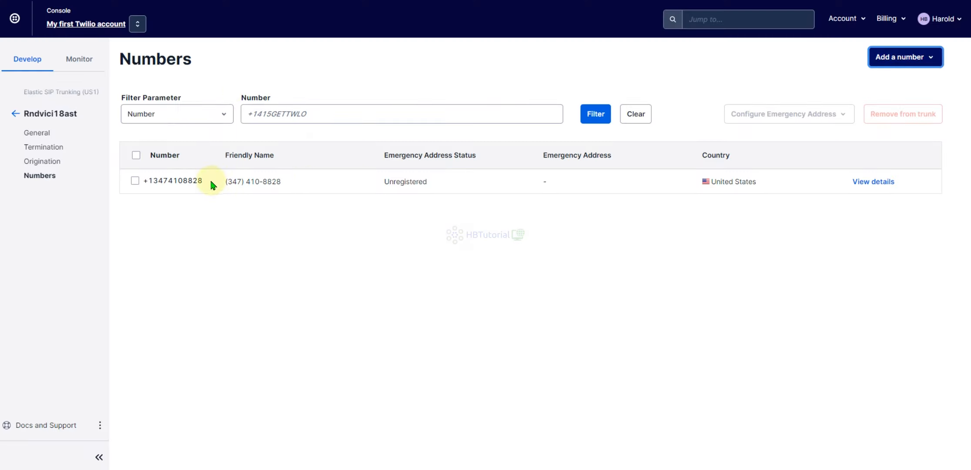
# Step: Copy the trunk's phone number from the Twilio Numbers list
pyautogui.moveTo(213, 185); pyautogui.dragTo(150, 188)
pyautogui.rightClick(155, 185)
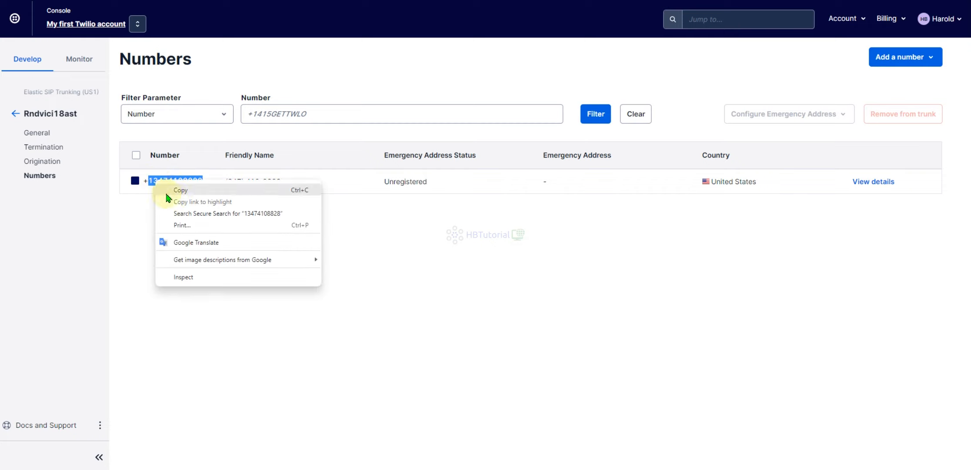
pyautogui.click(176, 191)
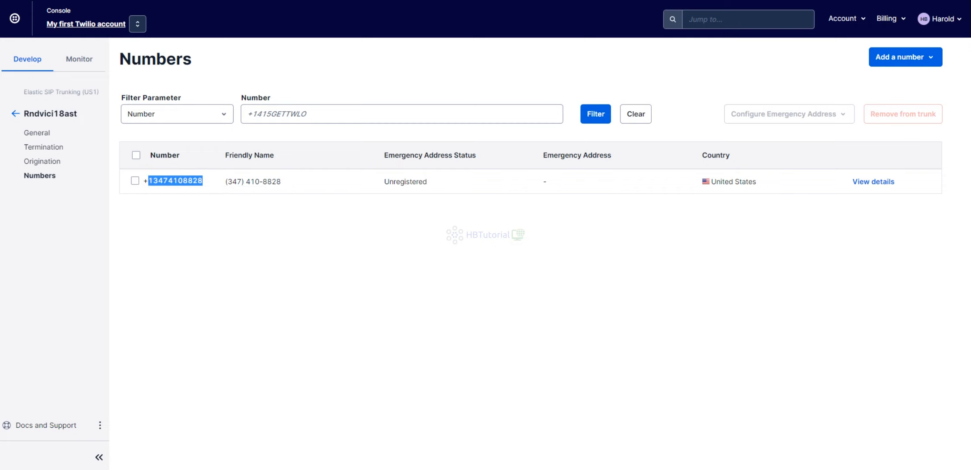
# Step: Create a new DID using the copied number as extension and "Twilio DID" plus the number as description
pyautogui.click(460, 448)
pyautogui.click(451, 84)
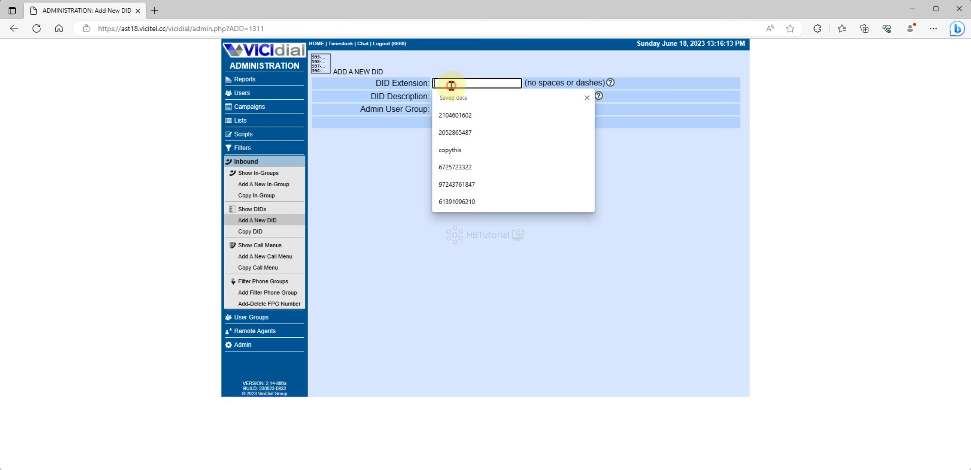
pyautogui.hotkey('ctrl', 'v')
pyautogui.click(458, 95)
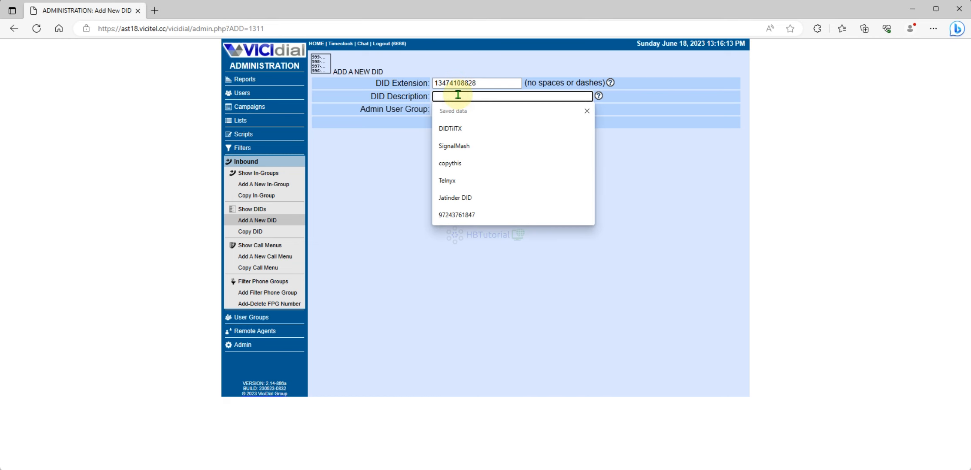
pyautogui.write('T')
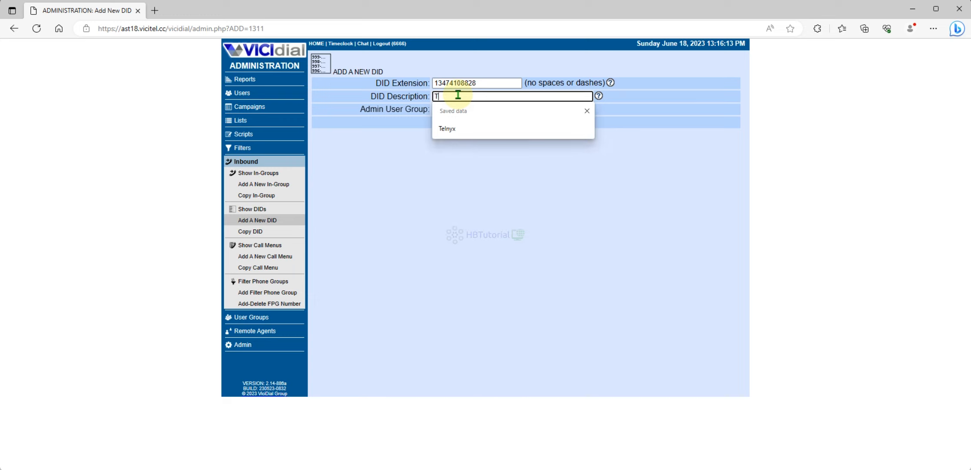
pyautogui.write('wilio')
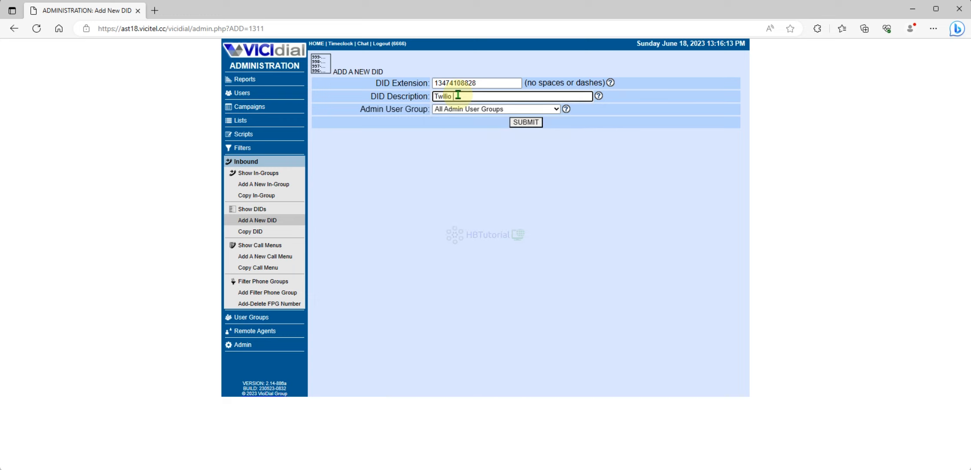
pyautogui.write(' DID')
pyautogui.hotkey('ctrl', 'v')
pyautogui.click(469, 110)
pyautogui.click(744, 138)
pyautogui.click(532, 122)
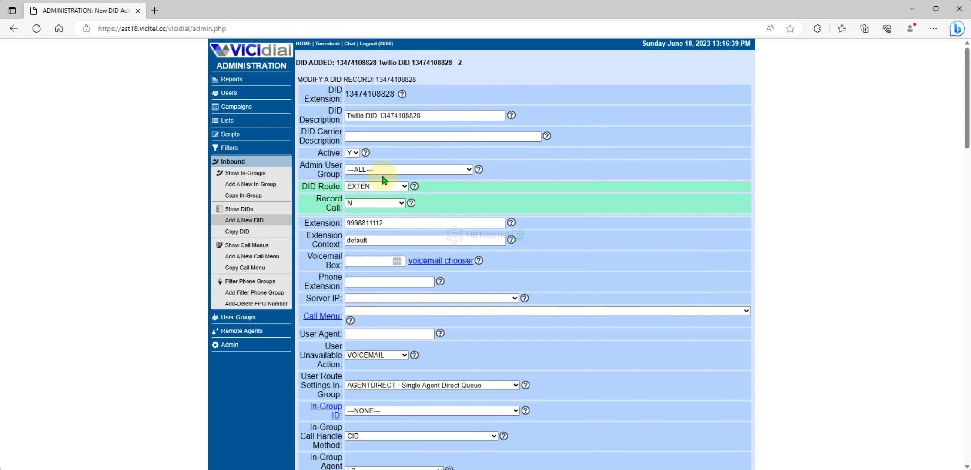
# Step: Set the DID Route to IN_GROUP and the Server IP to 172.31.23.43, then save the DID
pyautogui.scroll(-2, 370, 182)
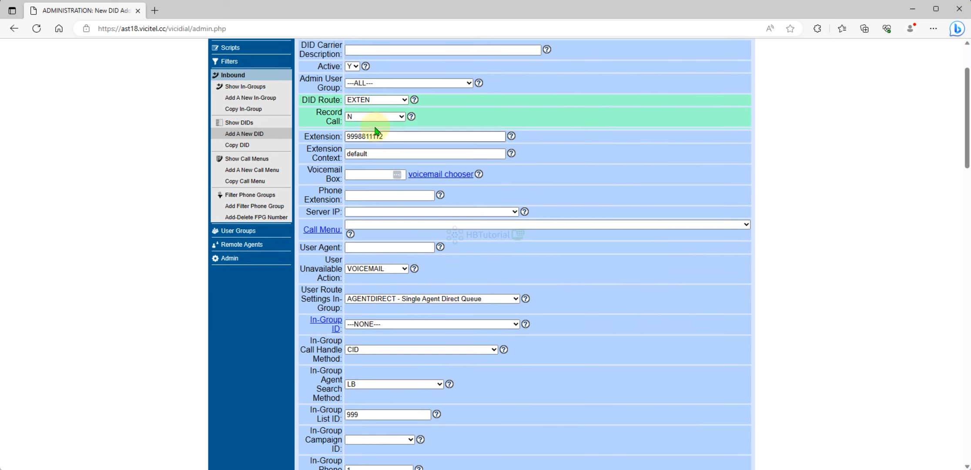
pyautogui.click(369, 101)
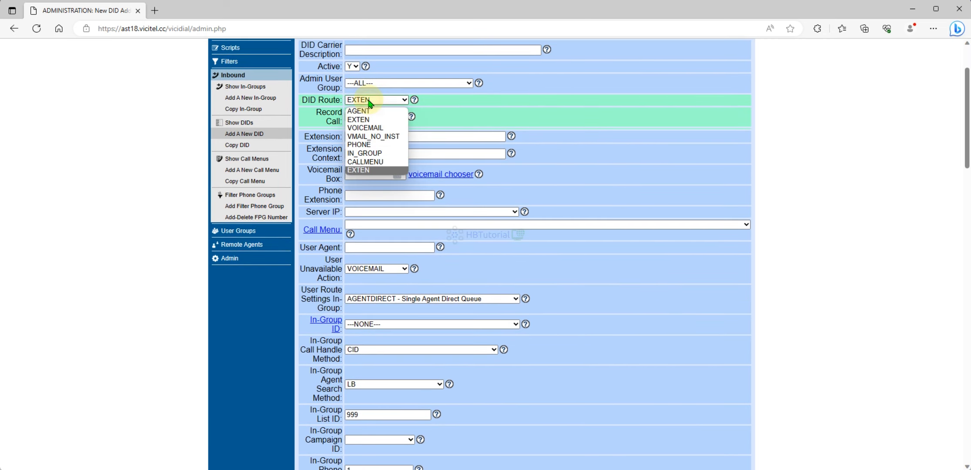
pyautogui.click(368, 154)
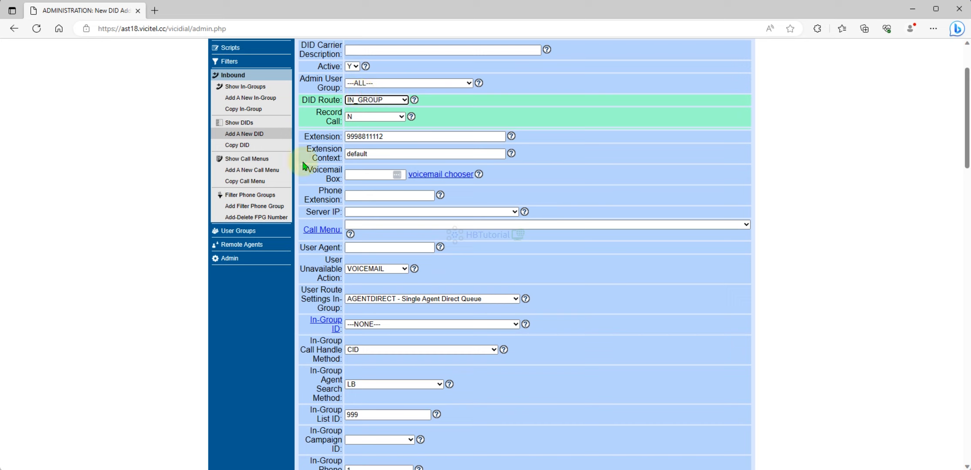
pyautogui.click(365, 213)
pyautogui.click(365, 224)
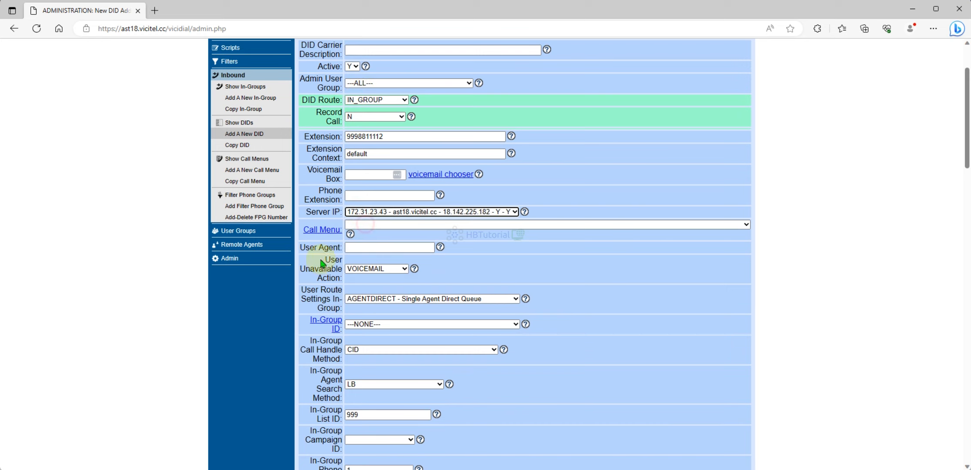
pyautogui.click(412, 325)
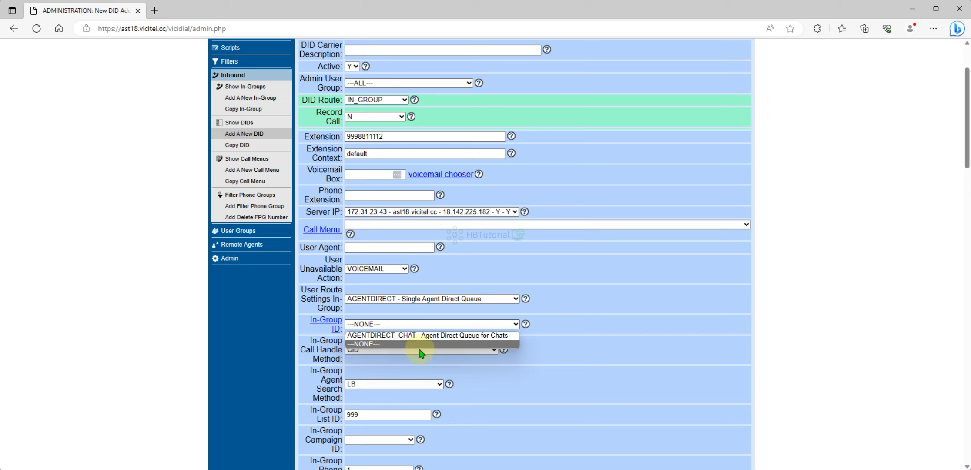
pyautogui.click(396, 344)
pyautogui.click(387, 136)
pyautogui.press('Return')
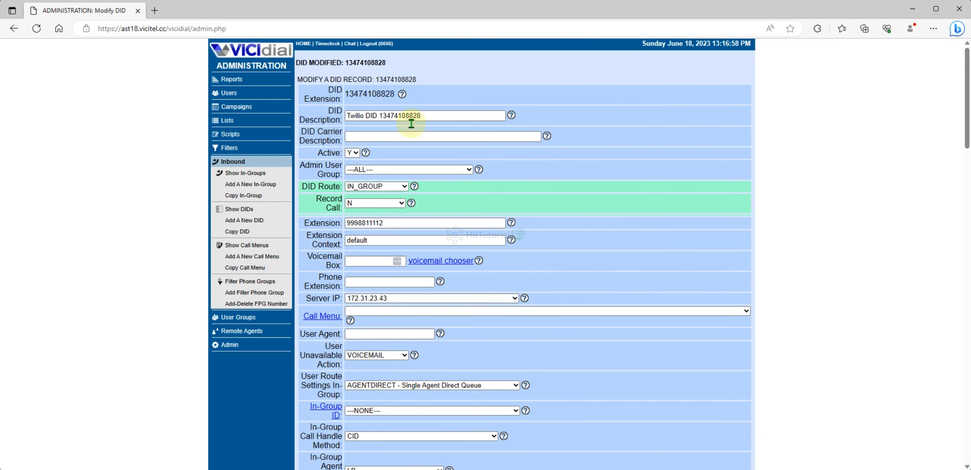
# Step: Open the AGENTDIRECT in-group record to check its campaign allowance, then go to the campaign listings
pyautogui.click(241, 173)
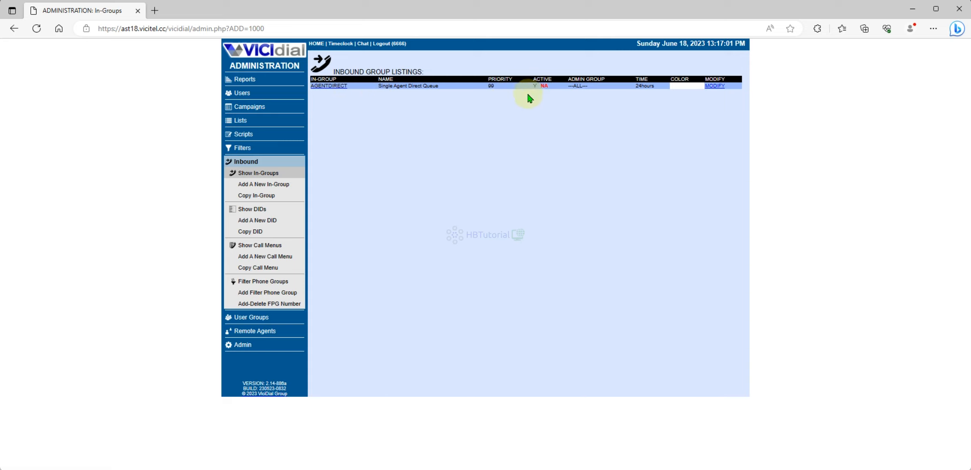
pyautogui.doubleClick(550, 86)
pyautogui.click(552, 88)
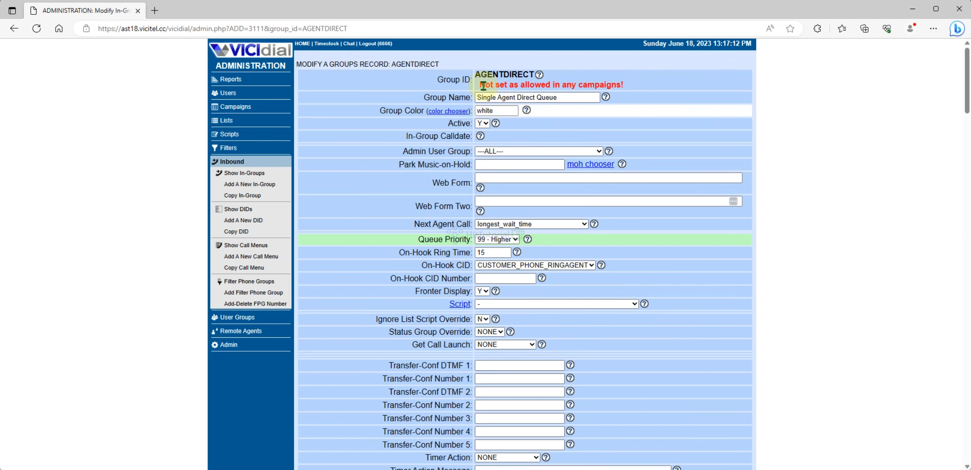
pyautogui.moveTo(478, 85); pyautogui.dragTo(640, 86)
pyautogui.click(650, 101)
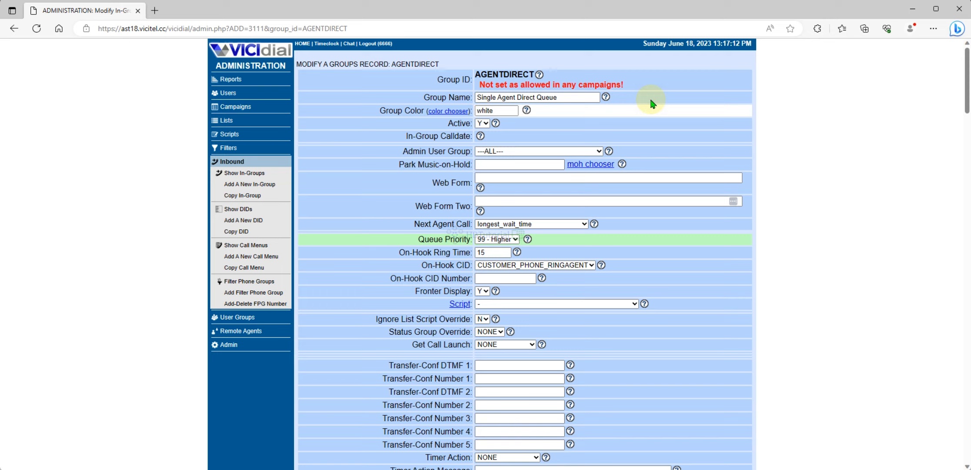
pyautogui.click(231, 109)
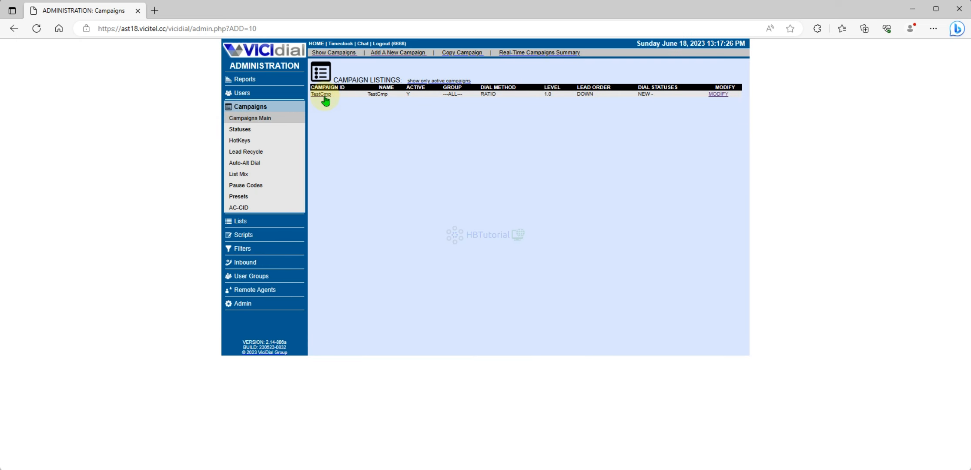
# Step: Open the TestCmp campaign in detail view and set Allow Inbound and Blended to Y
pyautogui.click(324, 96)
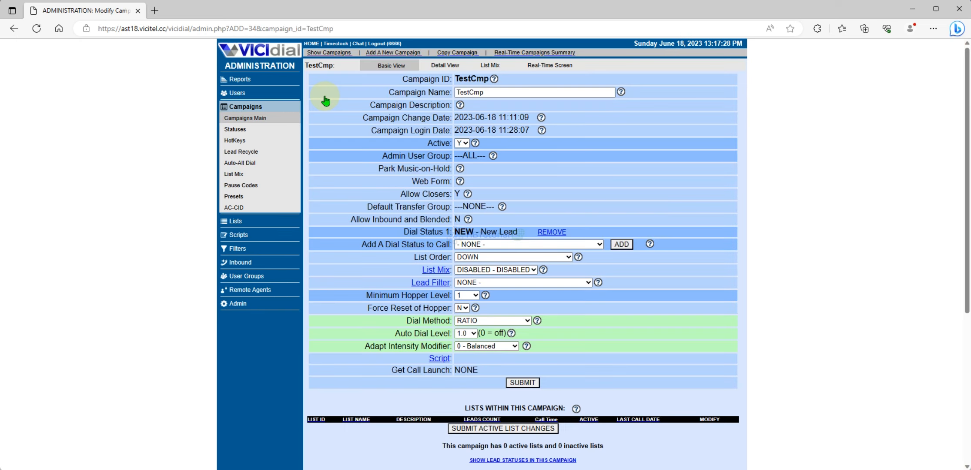
pyautogui.click(442, 66)
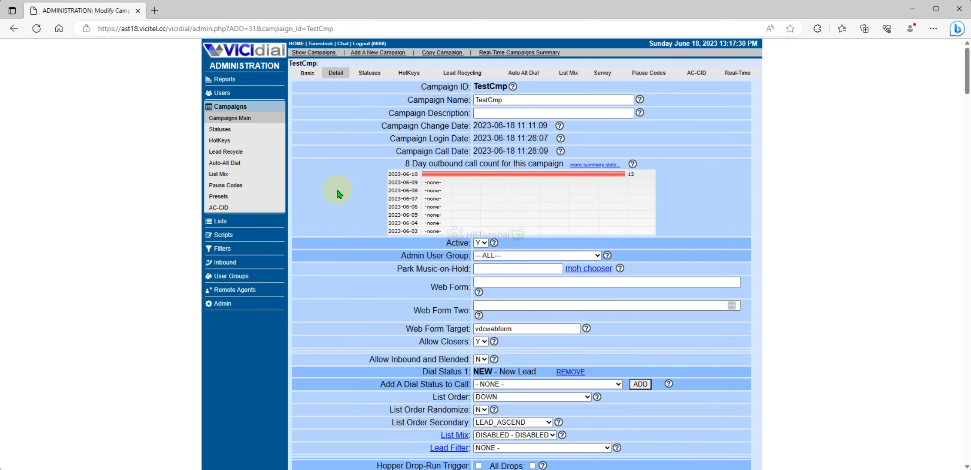
pyautogui.scroll(-3, 336, 188)
pyautogui.scroll(5, 348, 109)
pyautogui.scroll(-2, 326, 148)
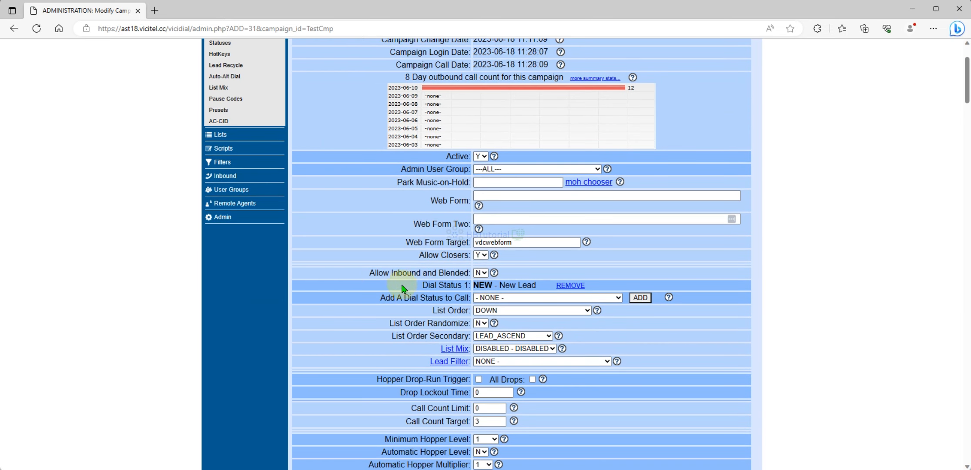
pyautogui.moveTo(369, 273); pyautogui.dragTo(427, 275)
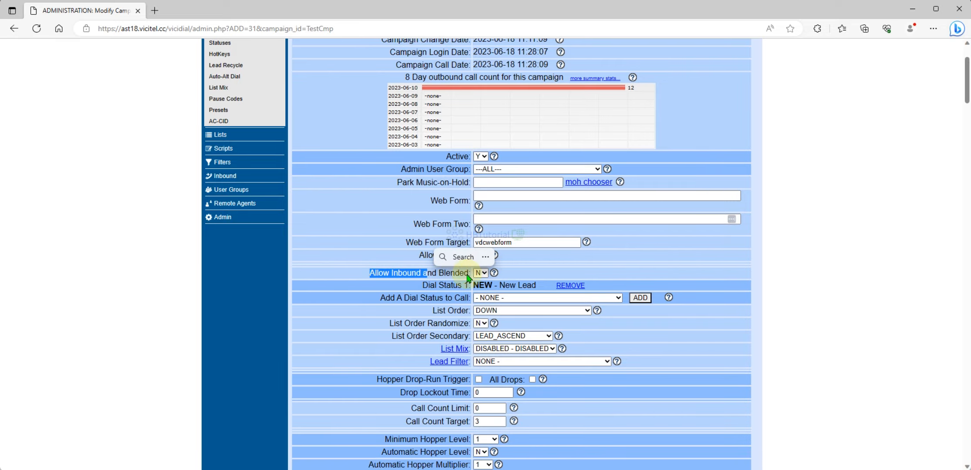
pyautogui.click(481, 272)
pyautogui.click(479, 285)
# Step: Submit the campaign changes
pyautogui.scroll(-20, 479, 285)
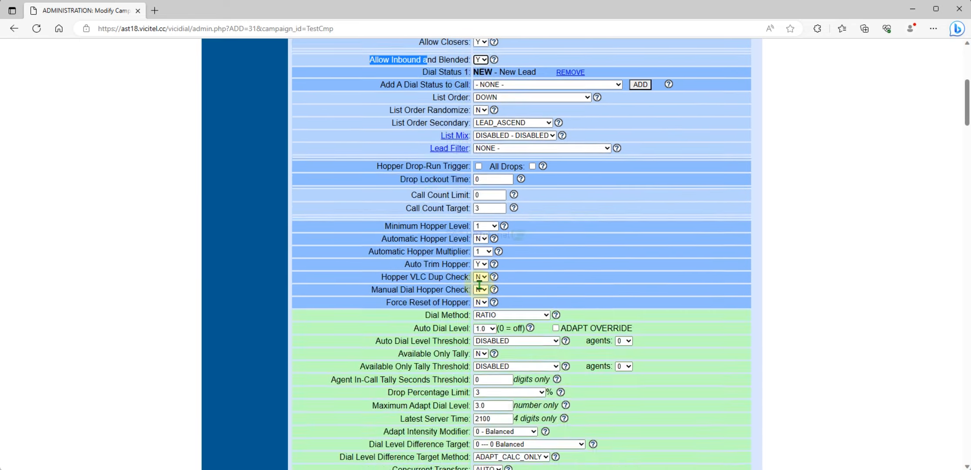
pyautogui.scroll(-2, 480, 283)
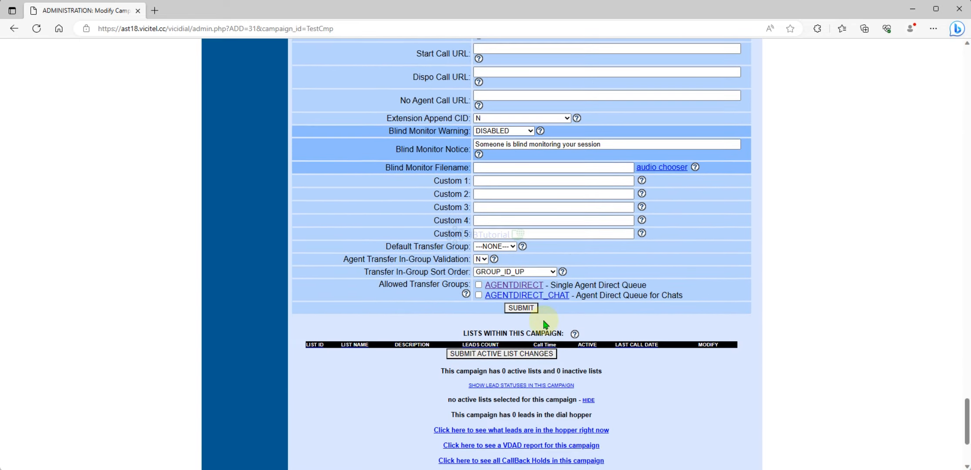